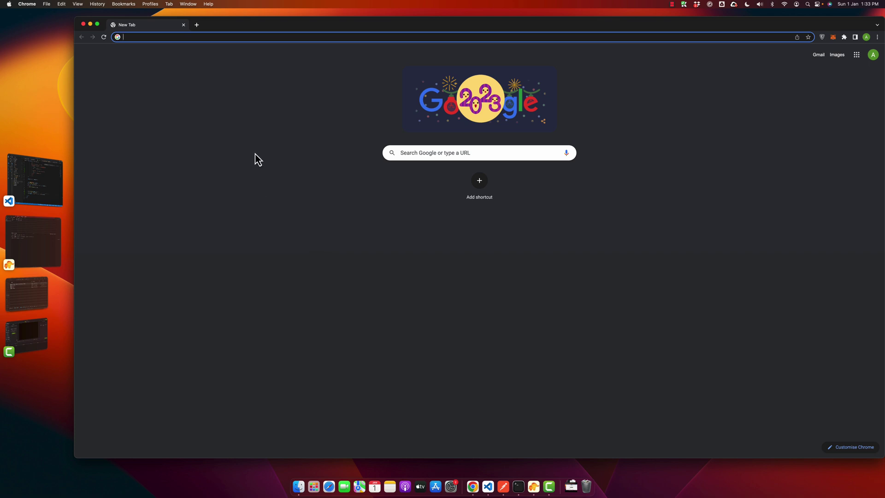
Step: Search Google for 'chatgpt' and open OpenAI's 'ChatGPT: Optimizing Language Models for Dialogue' post
click(183, 37)
text(chatgpt)
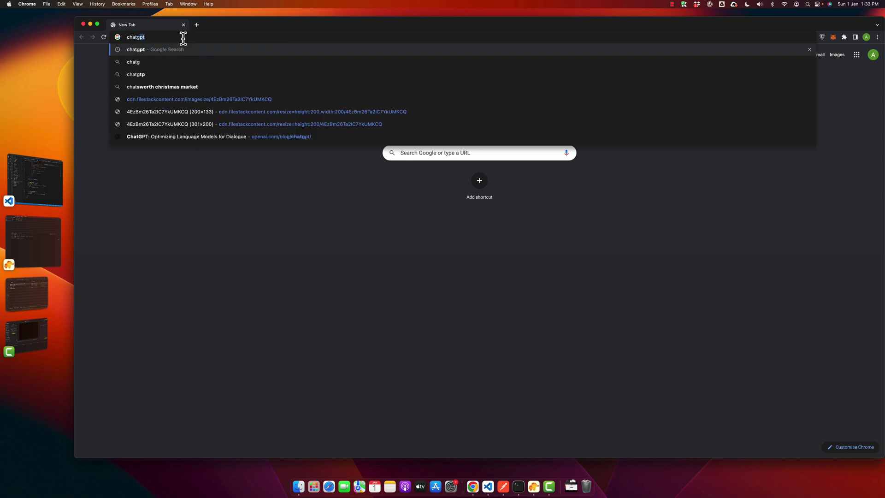
key(Return)
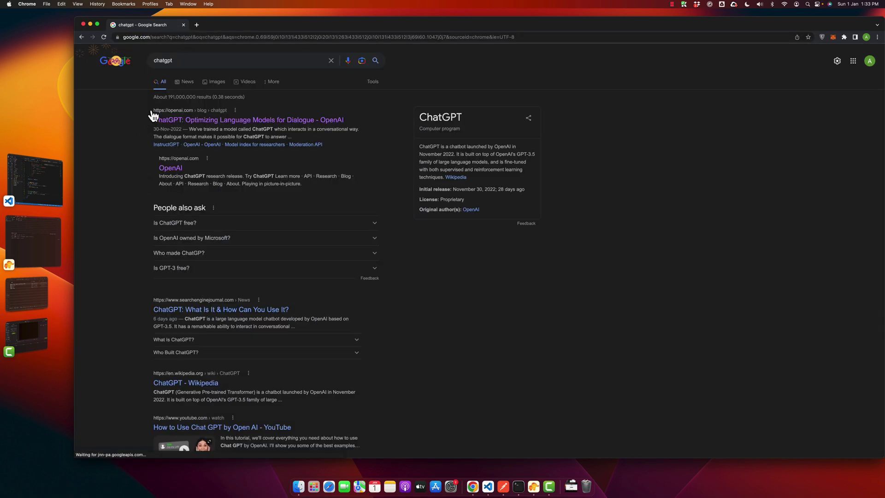
click(199, 126)
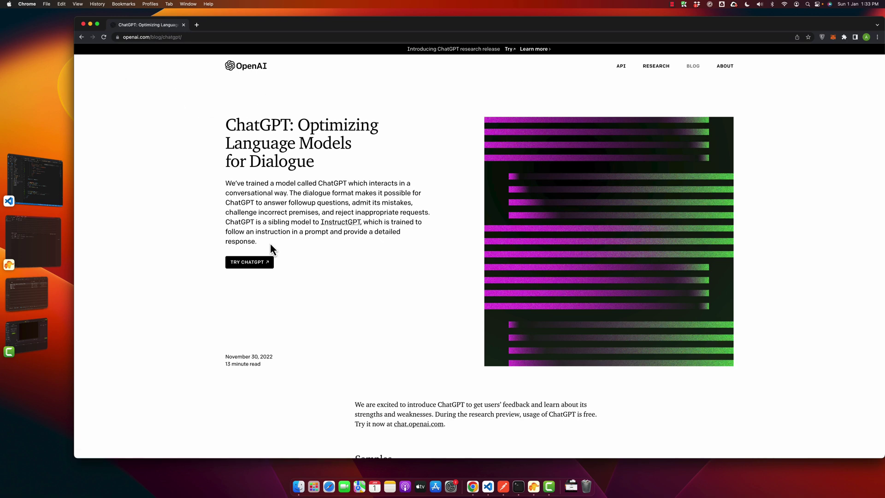
scroll(322, 251, down, 4)
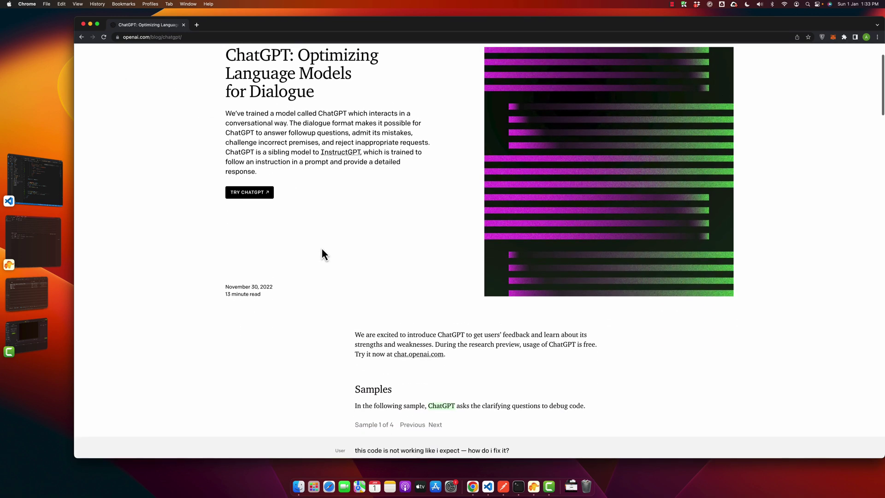
scroll(225, 271, up, 4)
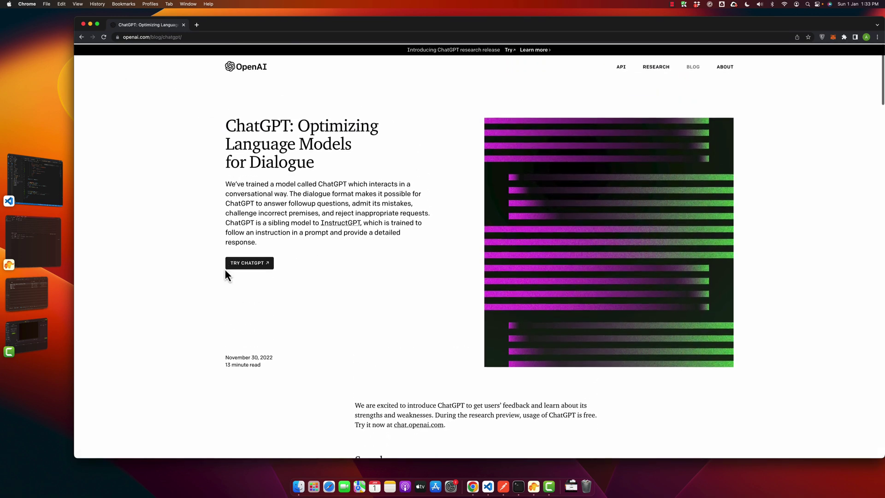
Step: Launch ChatGPT from the blog post in a new tab and choose Sign up
click(257, 266)
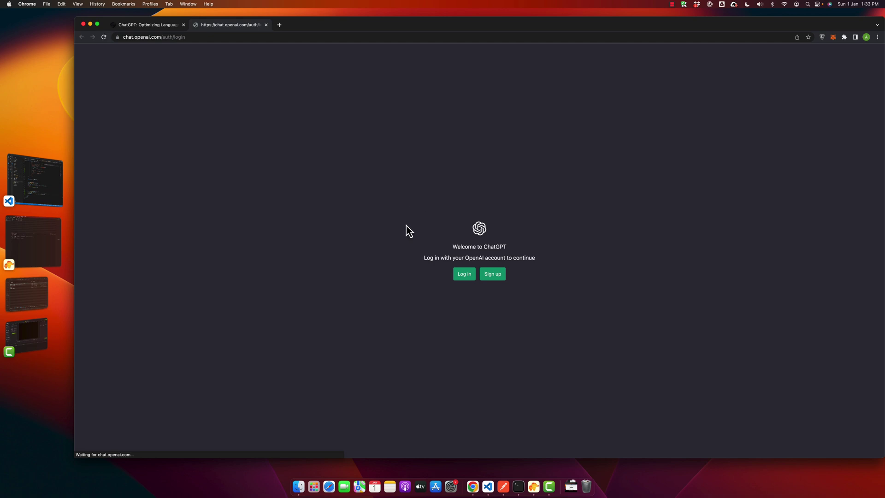
drag(407, 207, 577, 356)
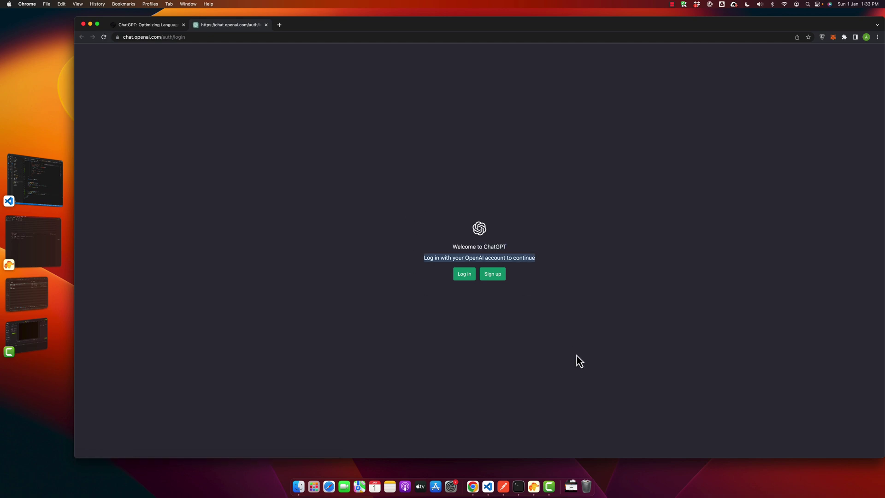
click(576, 355)
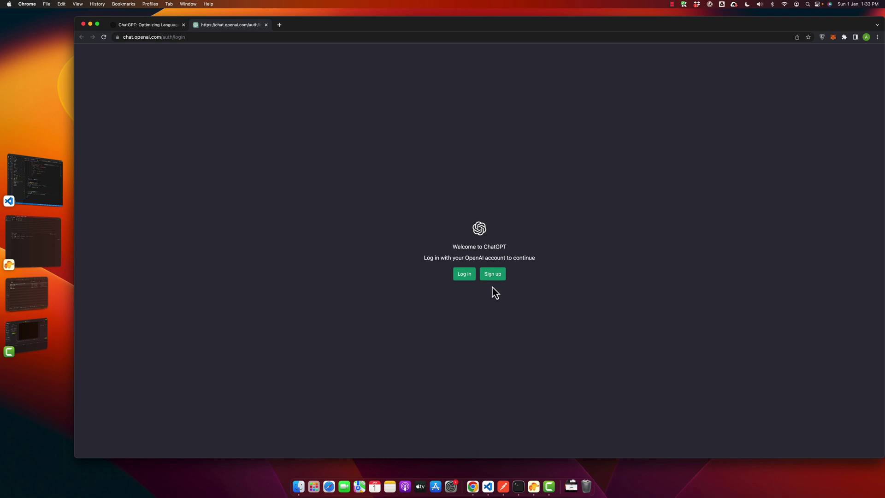
drag(438, 247, 567, 364)
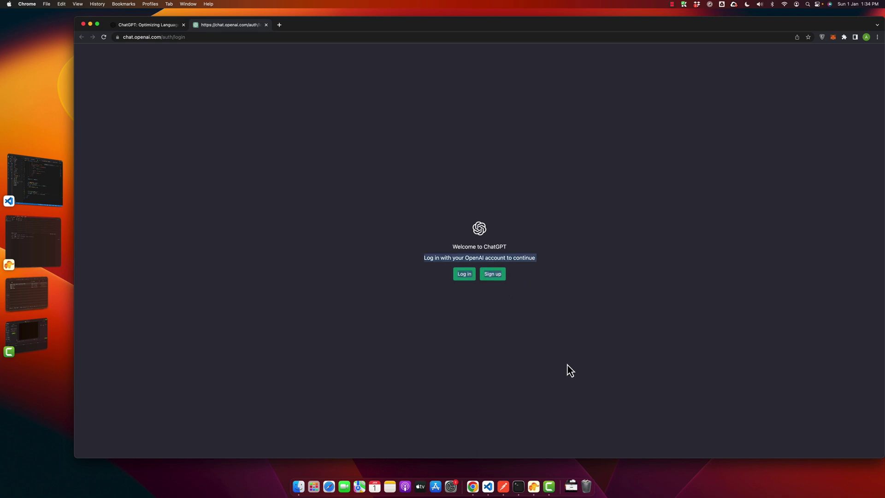
click(473, 339)
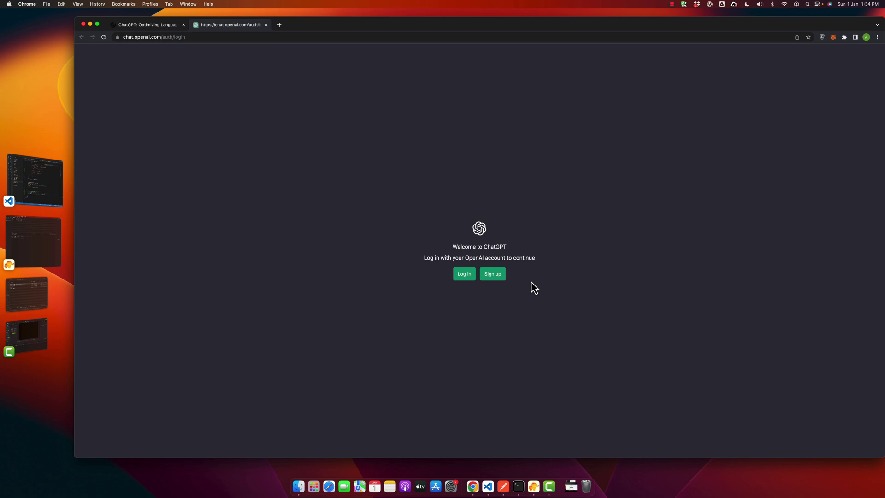
click(488, 278)
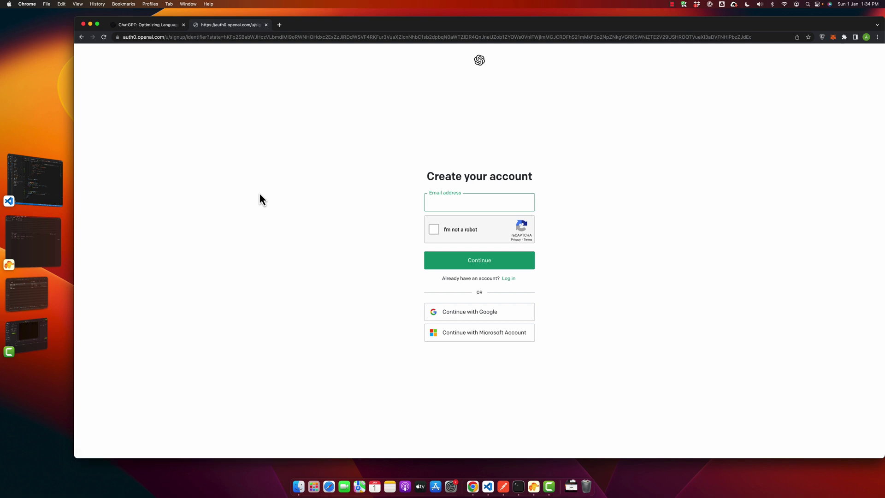
Step: Continue the sign-up with Google and pick the Google account to use
drag(302, 167, 574, 306)
click(574, 305)
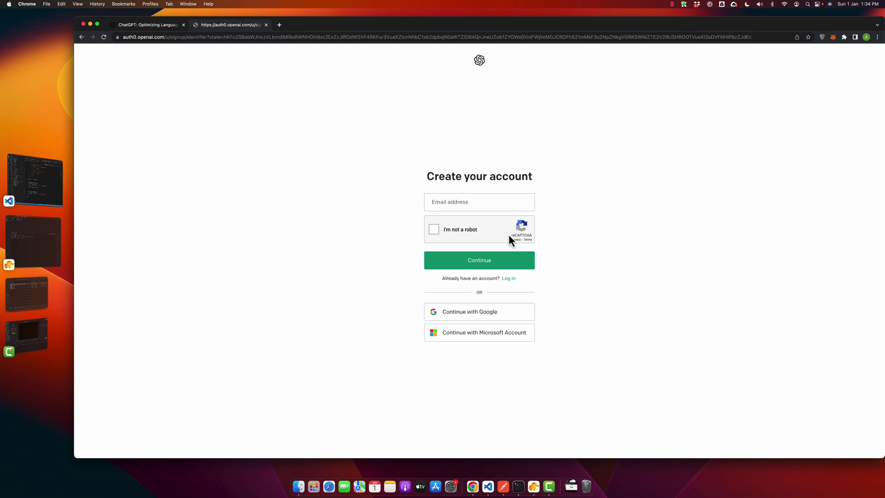
click(459, 206)
click(380, 205)
click(459, 316)
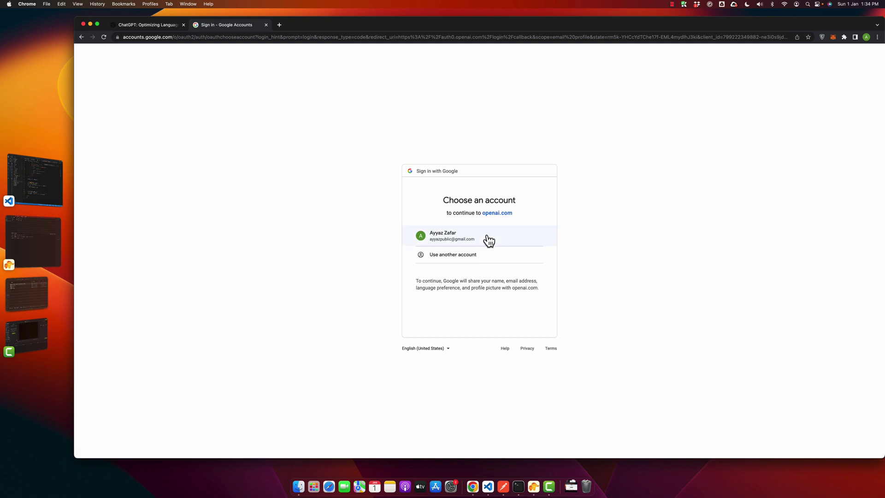
click(487, 242)
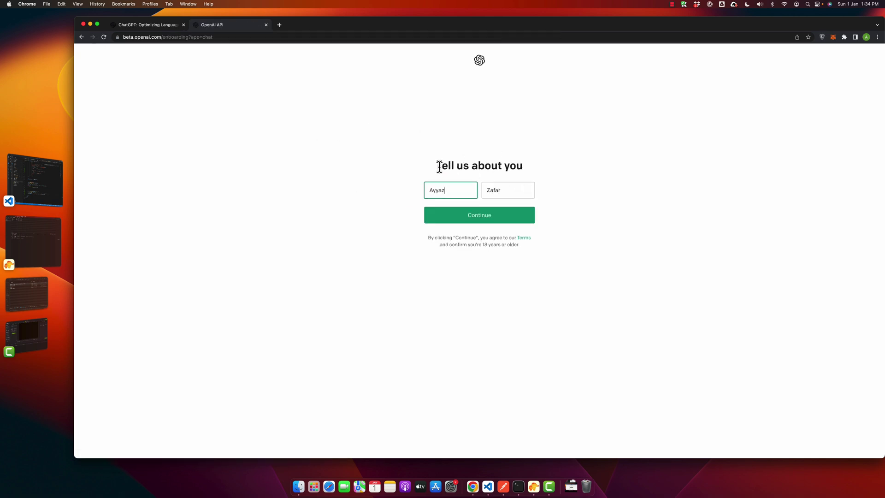
Step: Check the prefilled first and last name on 'Tell us about you' and continue
drag(439, 167, 537, 165)
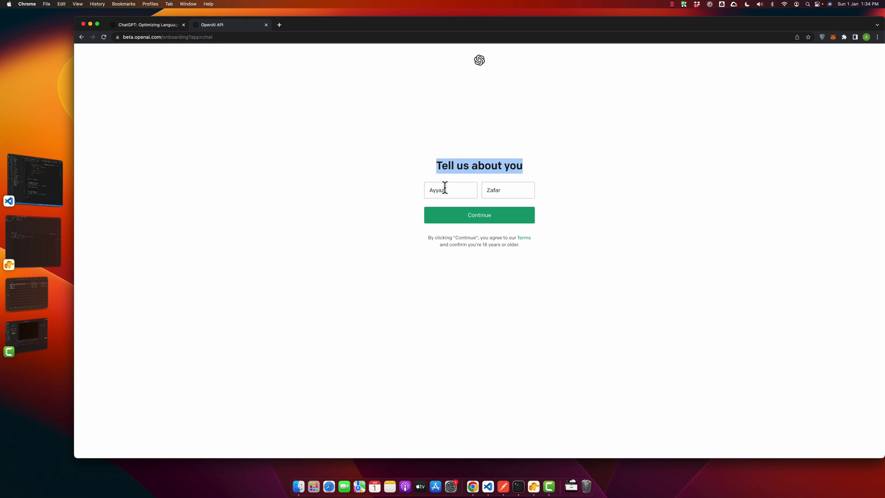
click(525, 189)
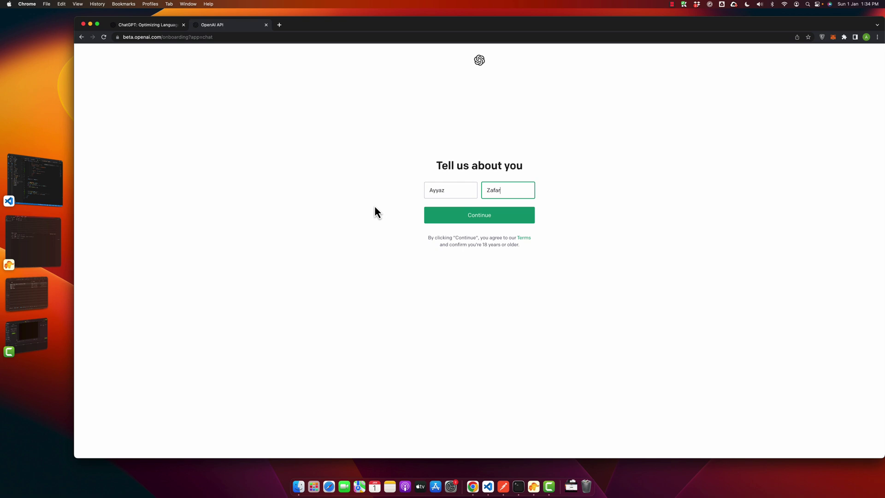
click(435, 192)
click(504, 189)
click(474, 216)
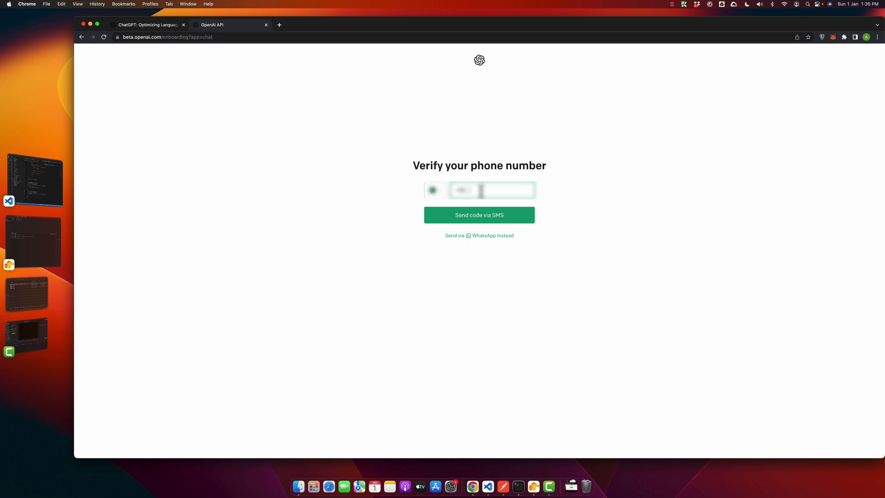
Step: Enter the phone number, get the code via WhatsApp, and type the verification code
click(490, 240)
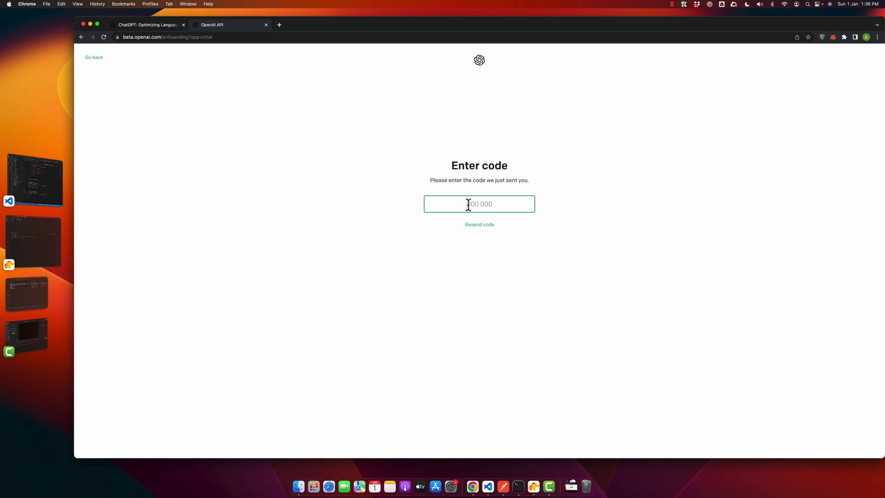
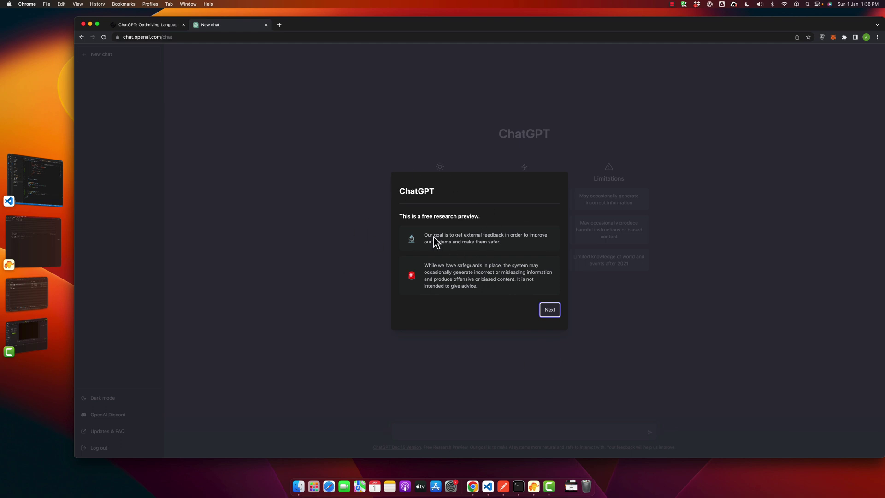
Step: Step through the research-preview introduction pages and close them with Done
drag(400, 216, 530, 309)
click(446, 283)
click(549, 312)
click(553, 314)
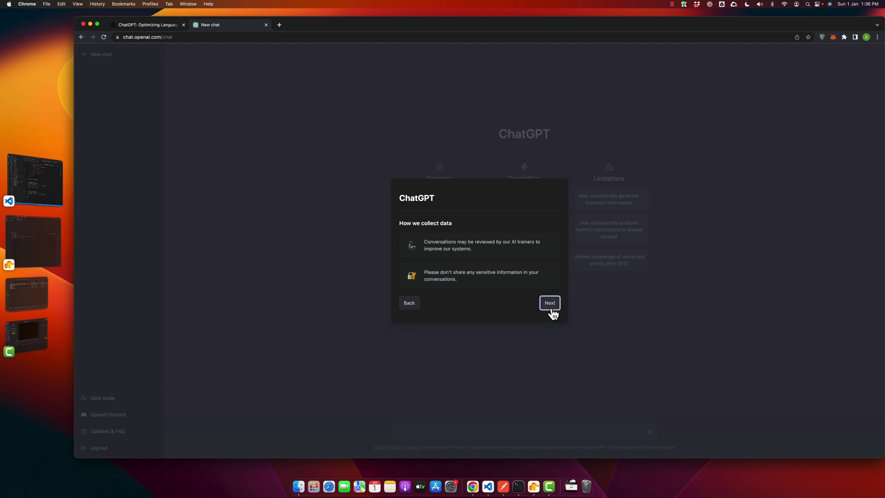
click(553, 314)
click(551, 310)
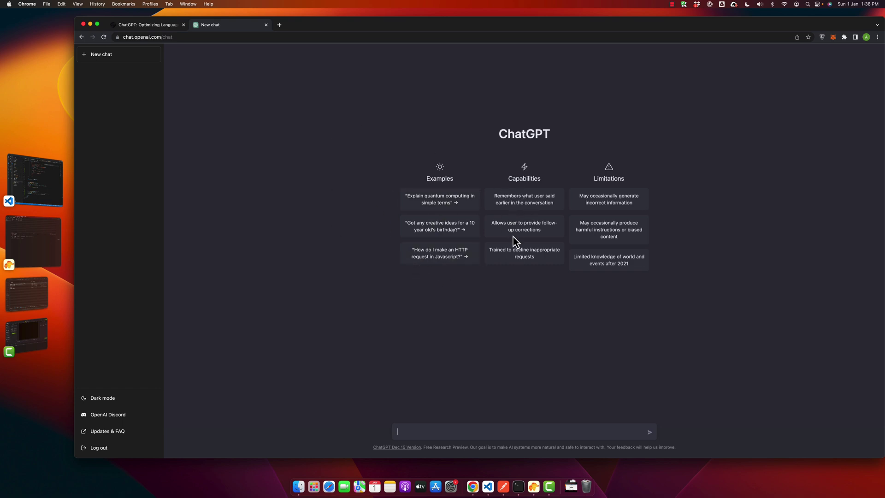
Step: Send the 'Explain quantum computing in simple terms' example question
drag(578, 192, 640, 271)
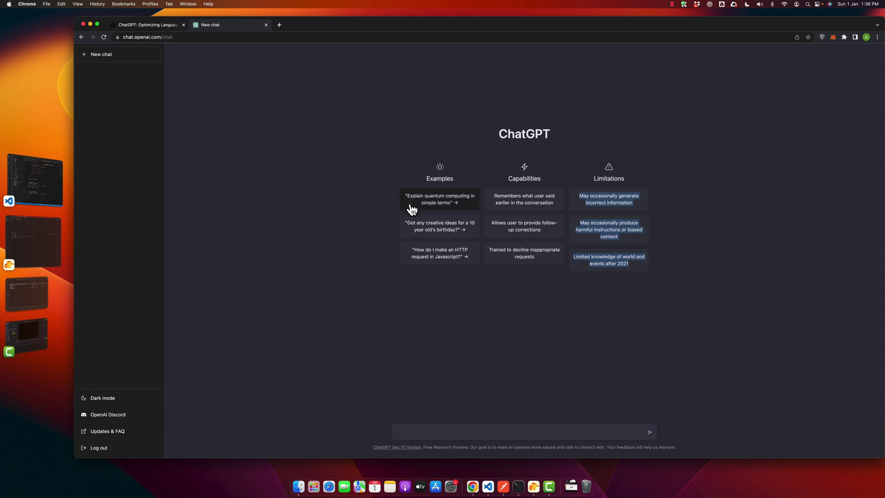
click(443, 211)
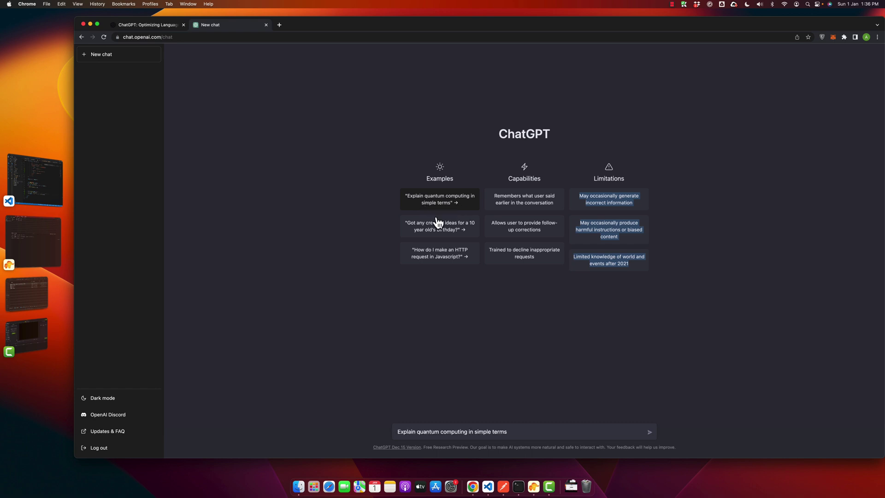
click(532, 437)
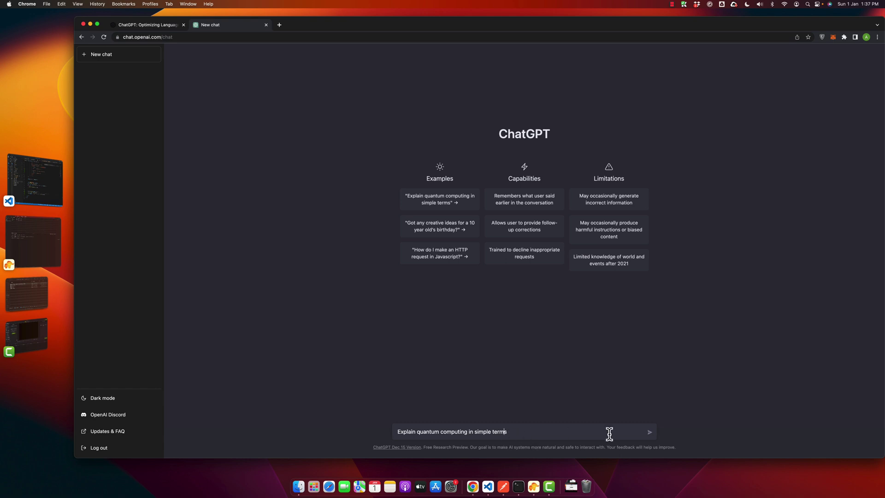
click(649, 432)
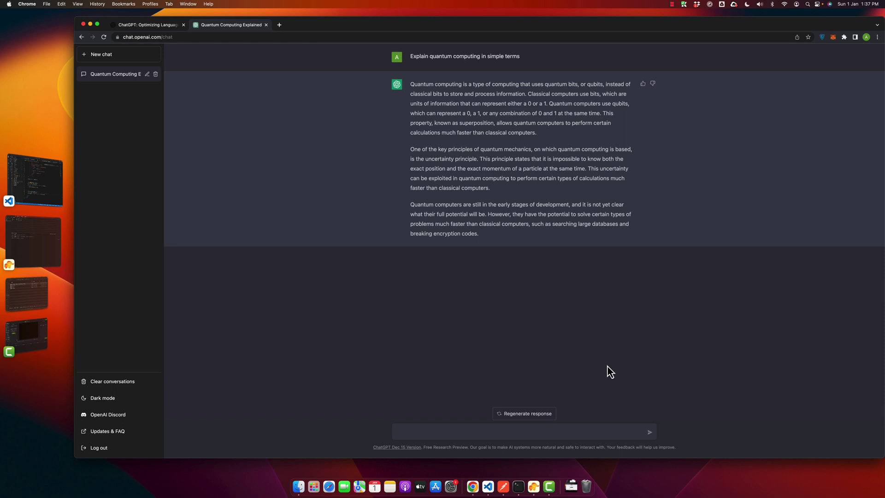
Step: Ask 'Best laptop for gaming' and look over the processor advice in the answer
text(Best laptop for gaming)
key(Return)
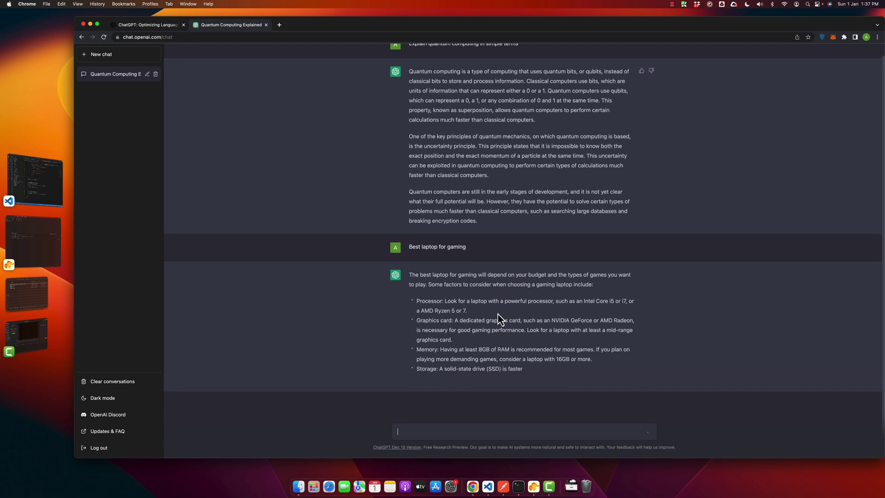
drag(424, 291, 454, 305)
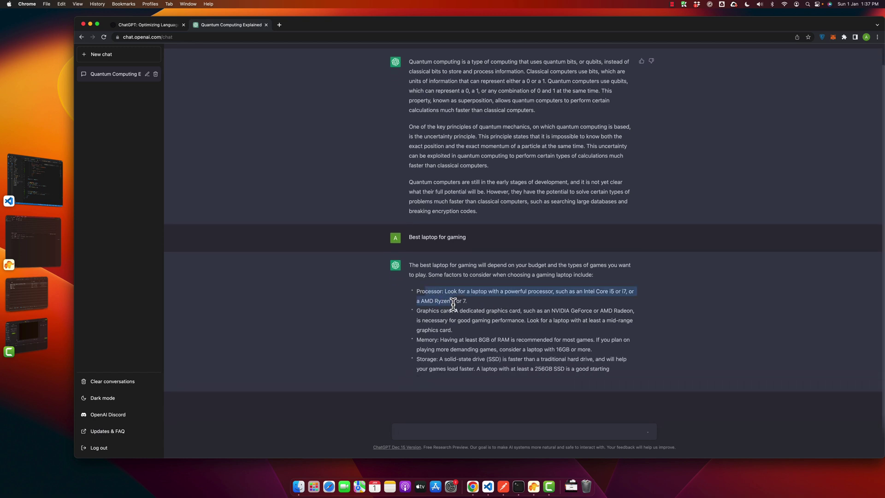
click(453, 305)
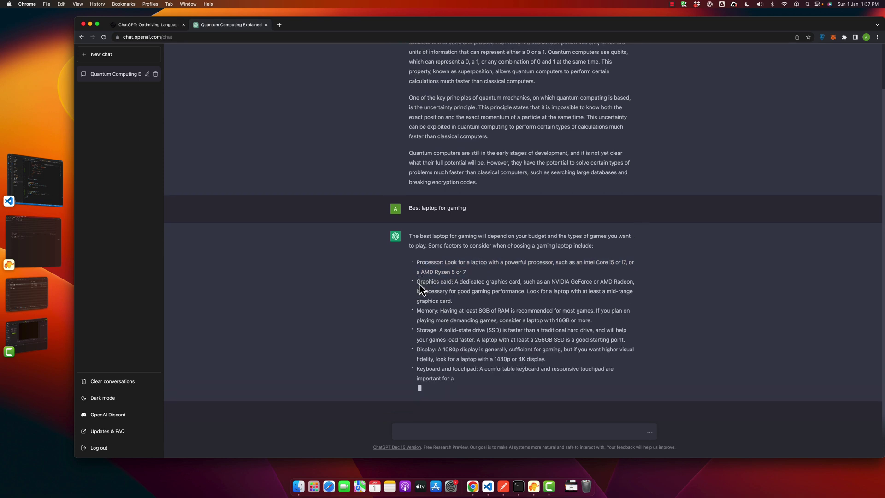
drag(417, 272, 572, 267)
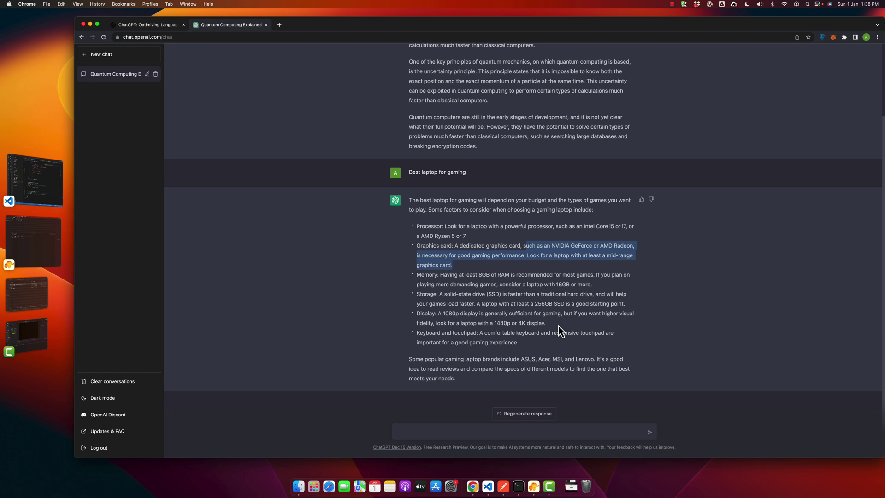
click(451, 316)
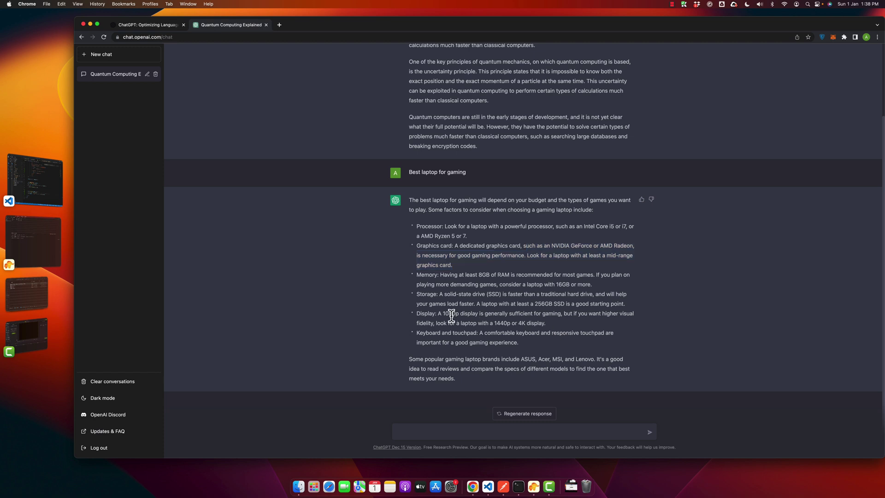